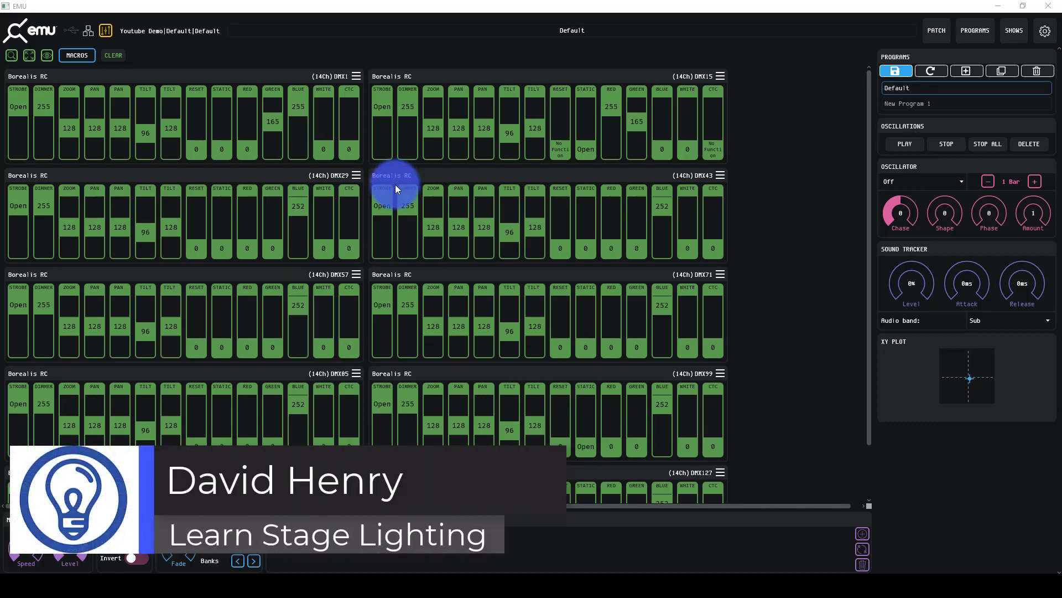
# - Turn on MIDI learn mode and select the matching dimmer faders on all Borealis RC fixtures
pyautogui.click(106, 31)
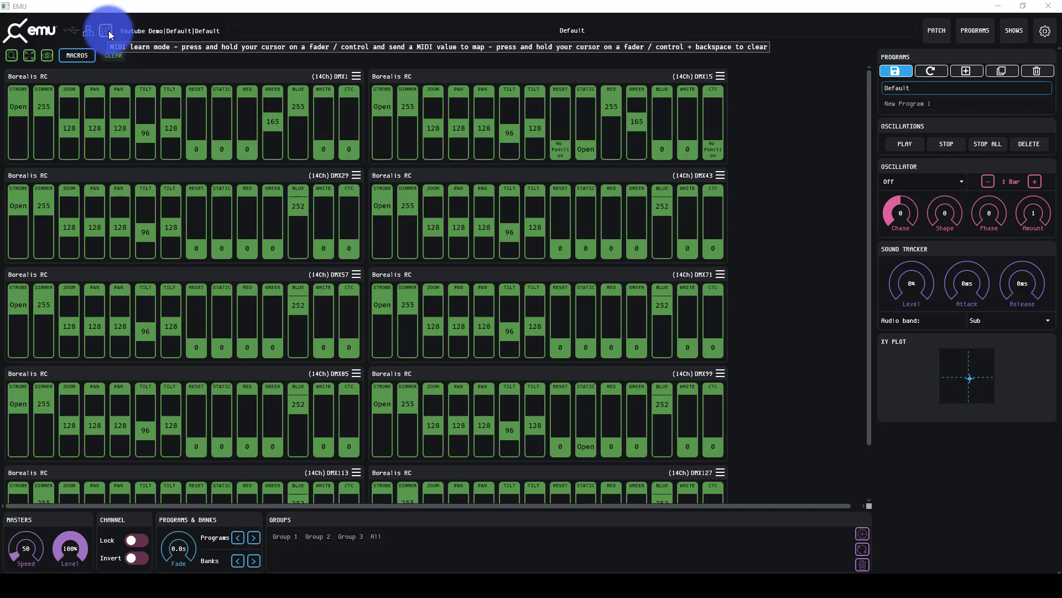
pyautogui.click(108, 31)
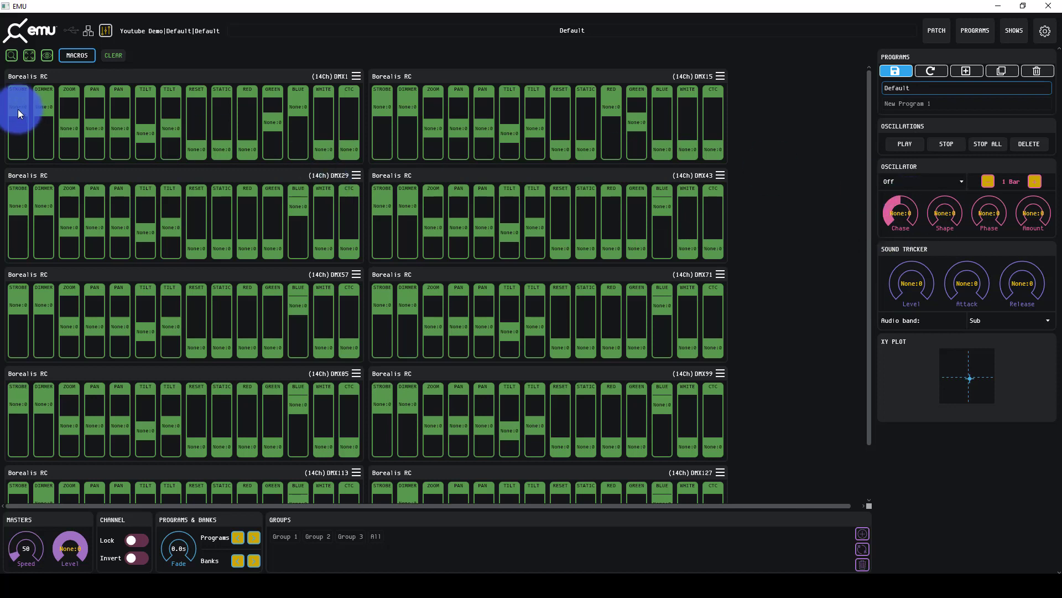
pyautogui.rightClick(39, 106)
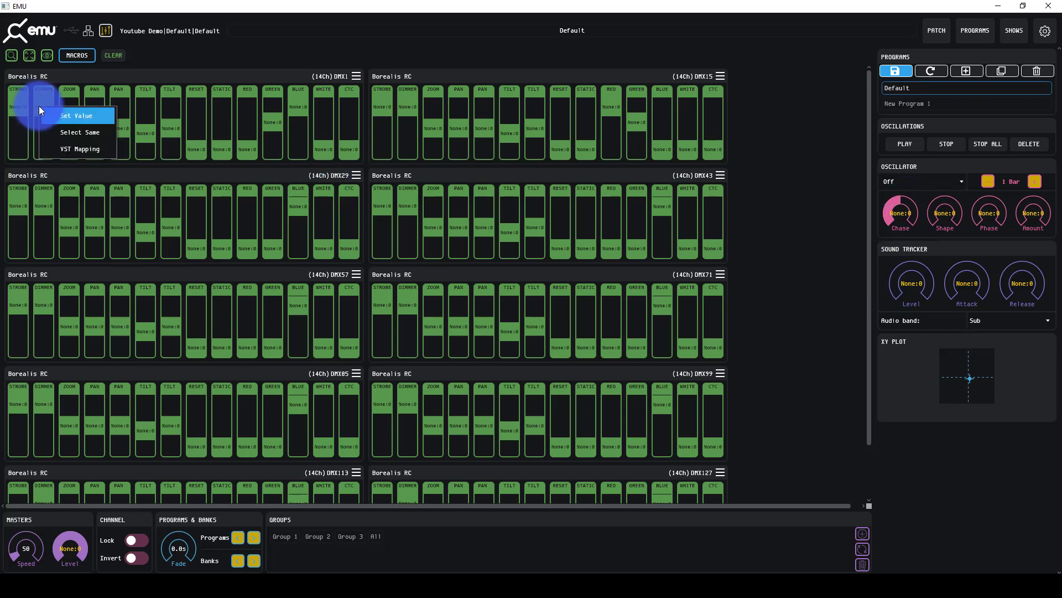
pyautogui.click(57, 131)
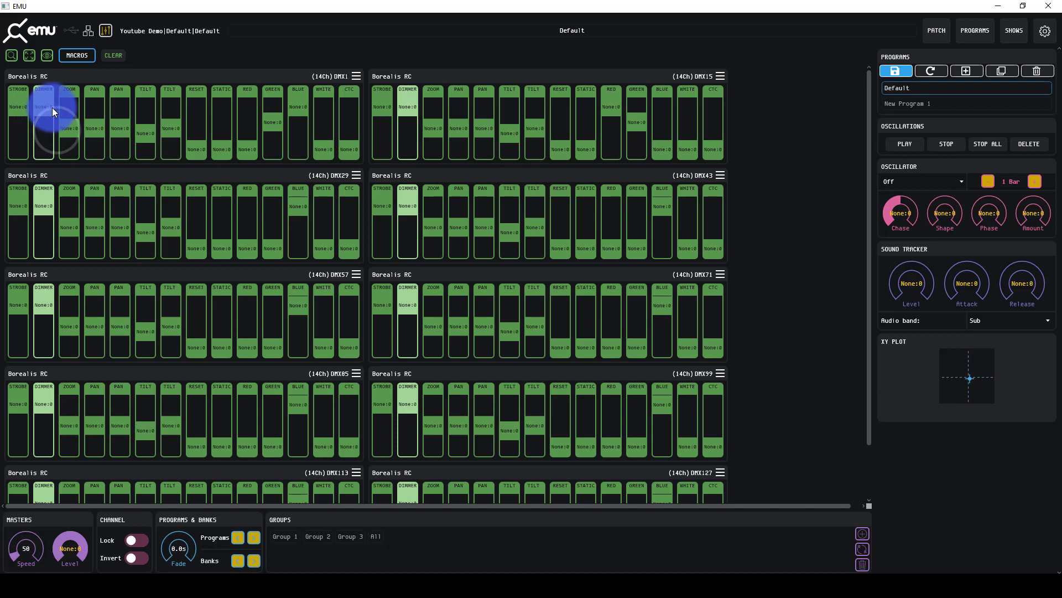
# - Lower the selected dimmer faders of all Borealis RC fixtures together to about 192
pyautogui.rightClick(52, 108)
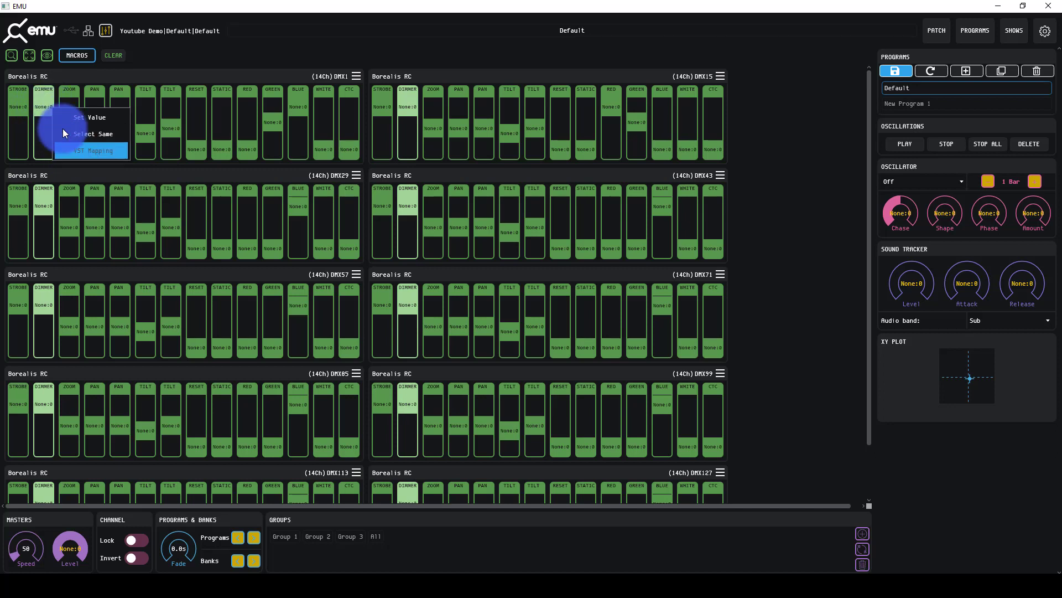
pyautogui.click(42, 98)
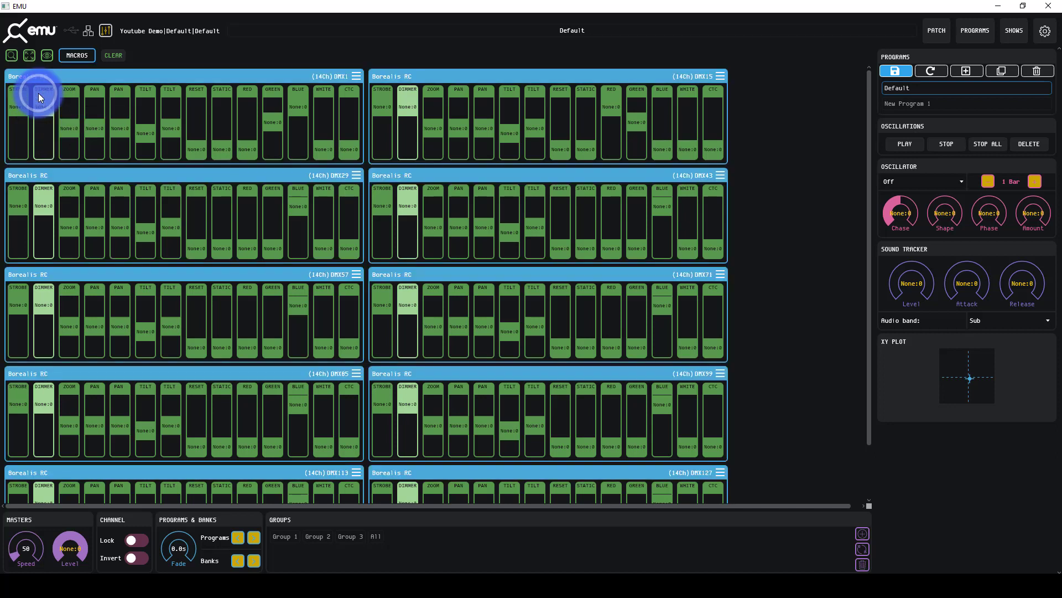
pyautogui.moveTo(41, 96); pyautogui.dragTo(46, 128)
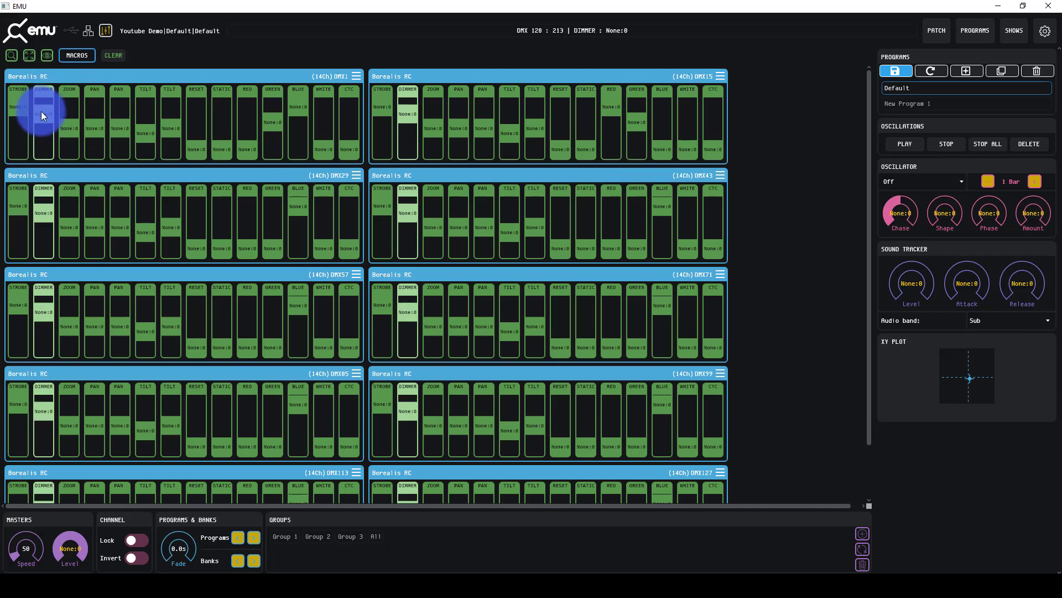
pyautogui.rightClick(41, 111)
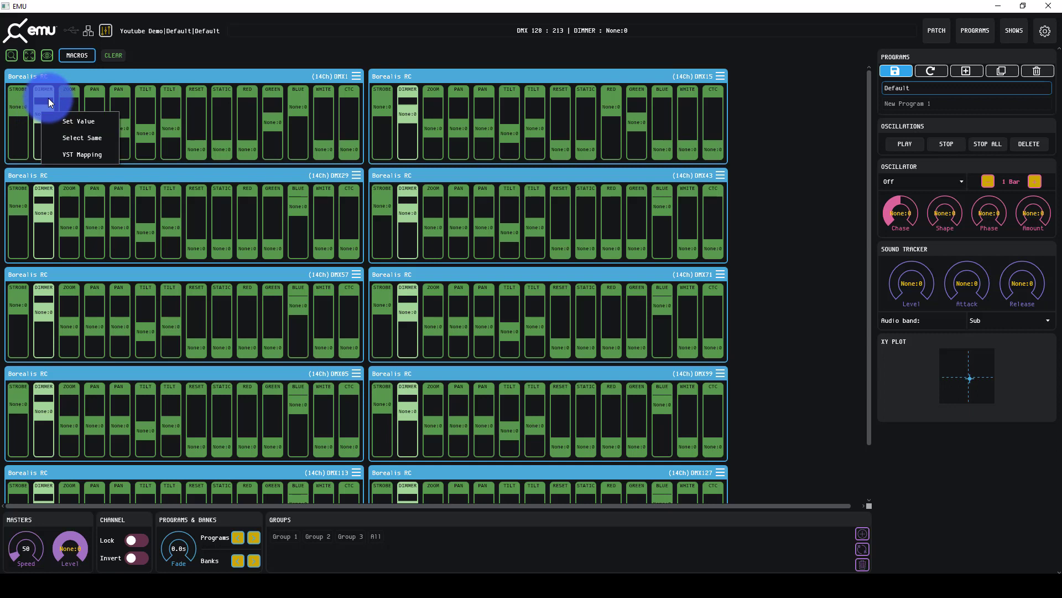
pyautogui.click(47, 97)
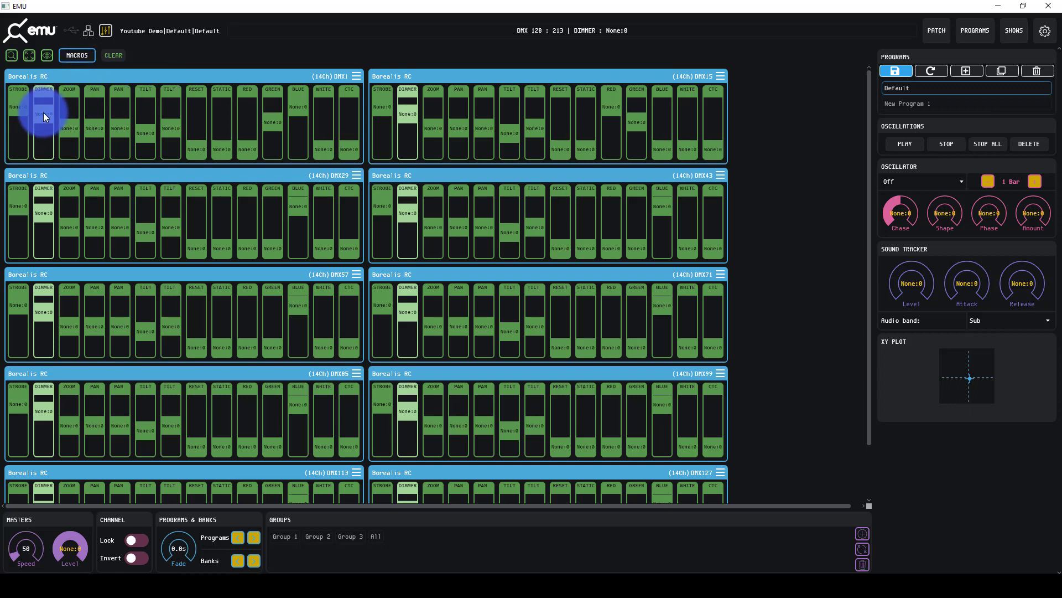
pyautogui.moveTo(43, 112); pyautogui.dragTo(38, 139)
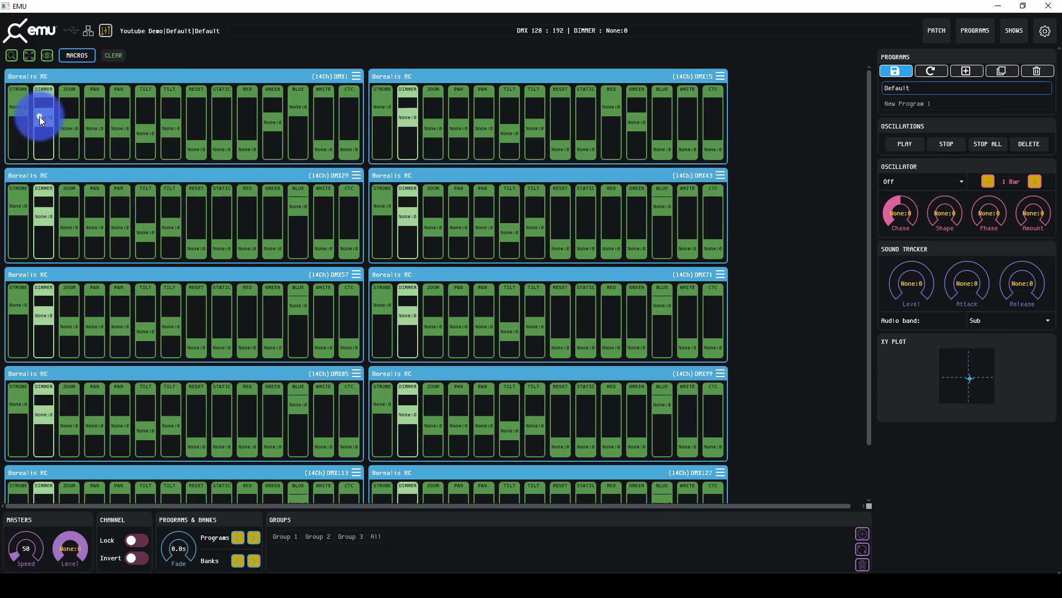
pyautogui.doubleClick(39, 117)
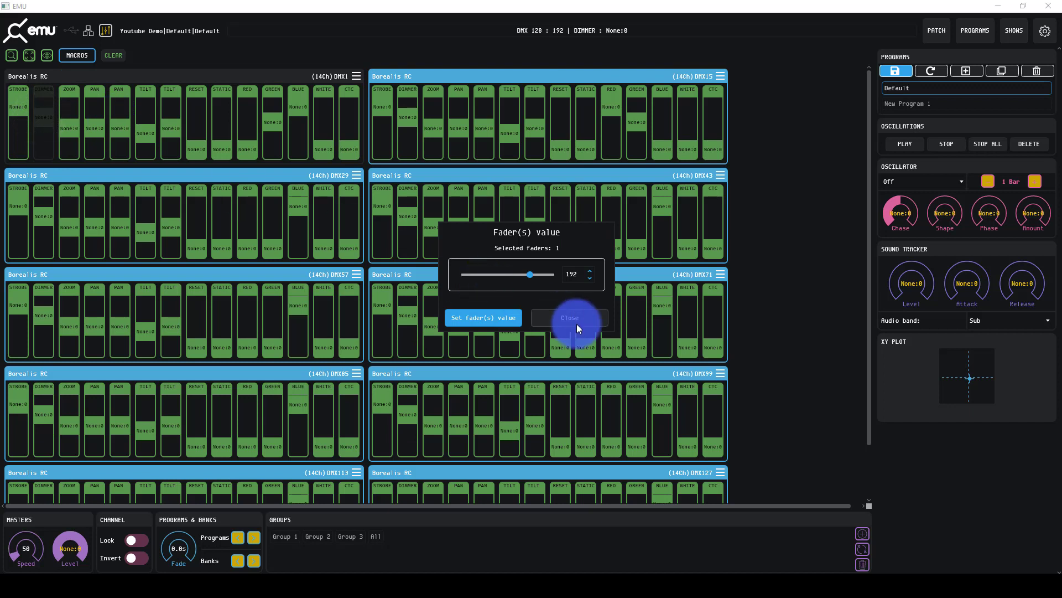
pyautogui.click(569, 317)
pyautogui.click(44, 95)
pyautogui.rightClick(45, 97)
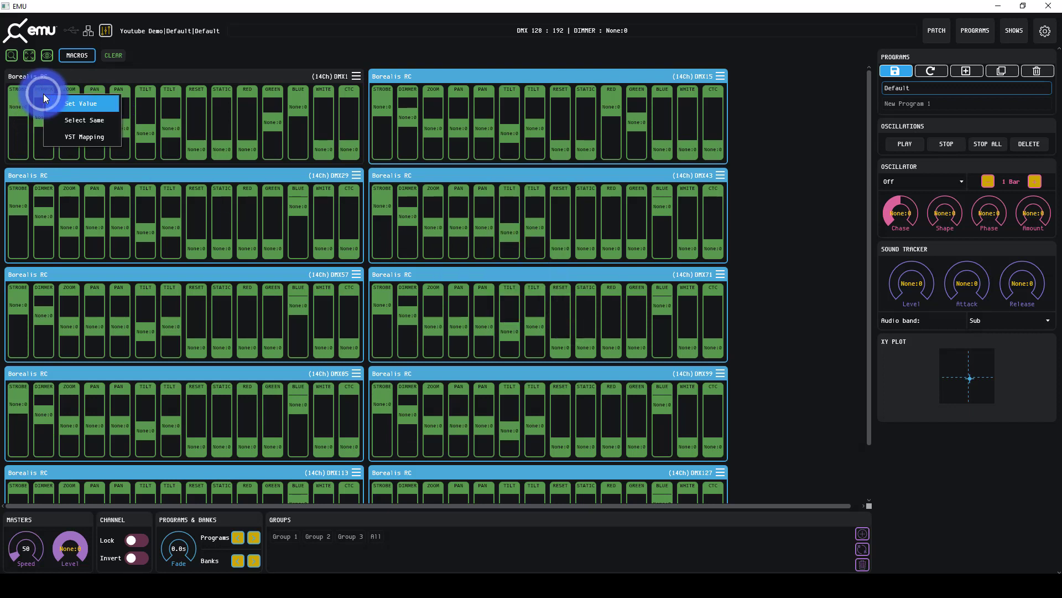
pyautogui.click(203, 40)
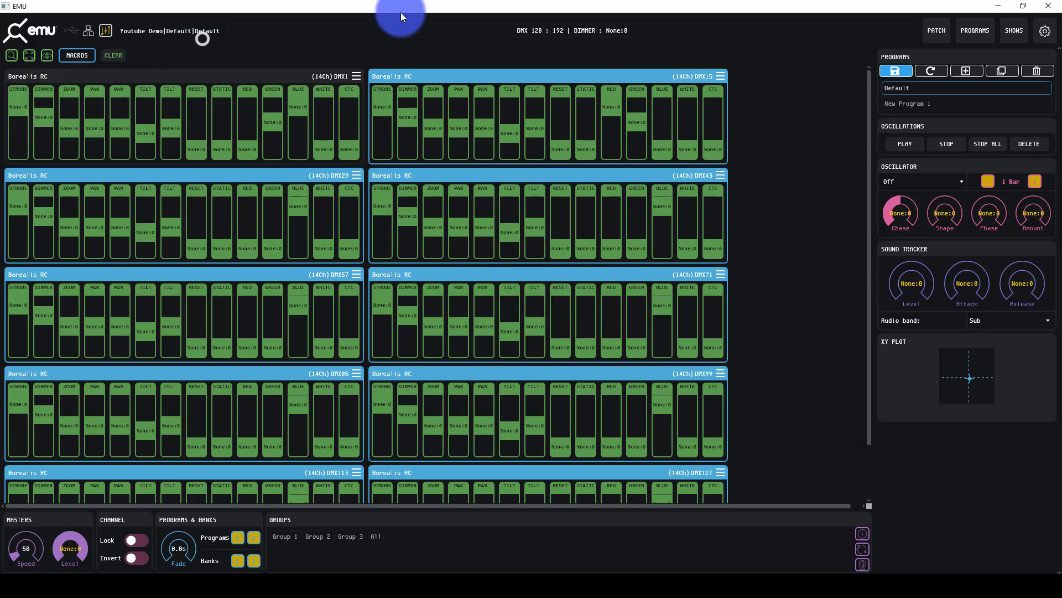
# - Set the MIDI input port to MIDICRAFT Controller 0 in the application settings and apply it
pyautogui.click(1046, 31)
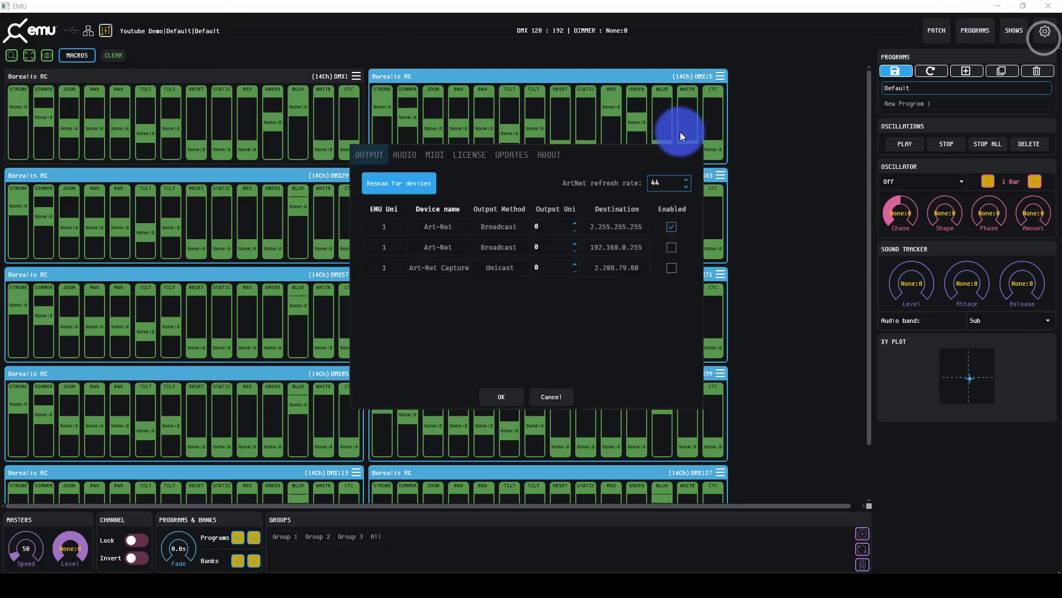
pyautogui.click(434, 160)
pyautogui.click(556, 180)
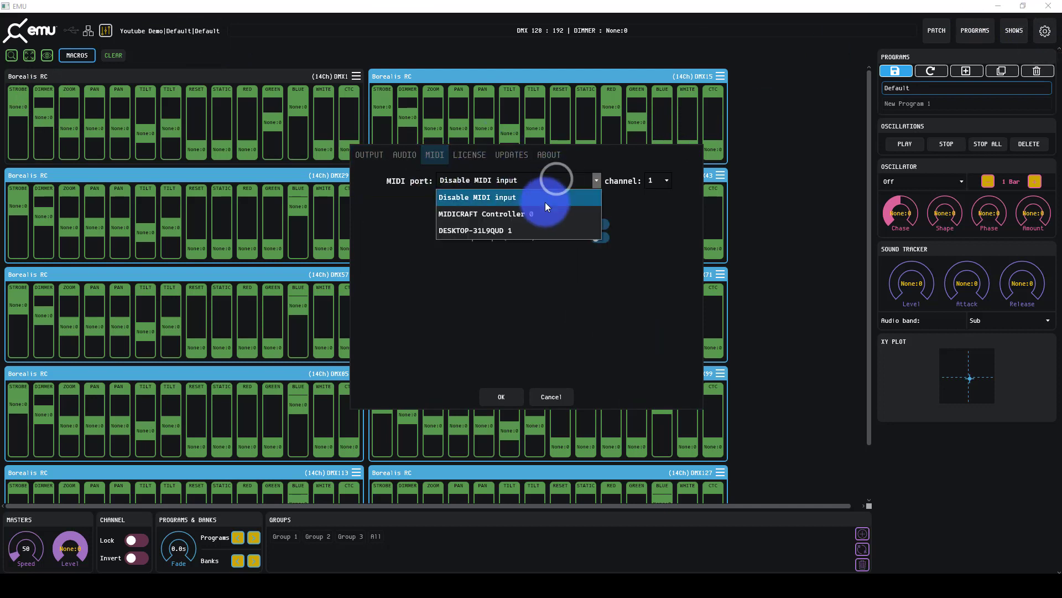
pyautogui.click(541, 212)
pyautogui.click(506, 397)
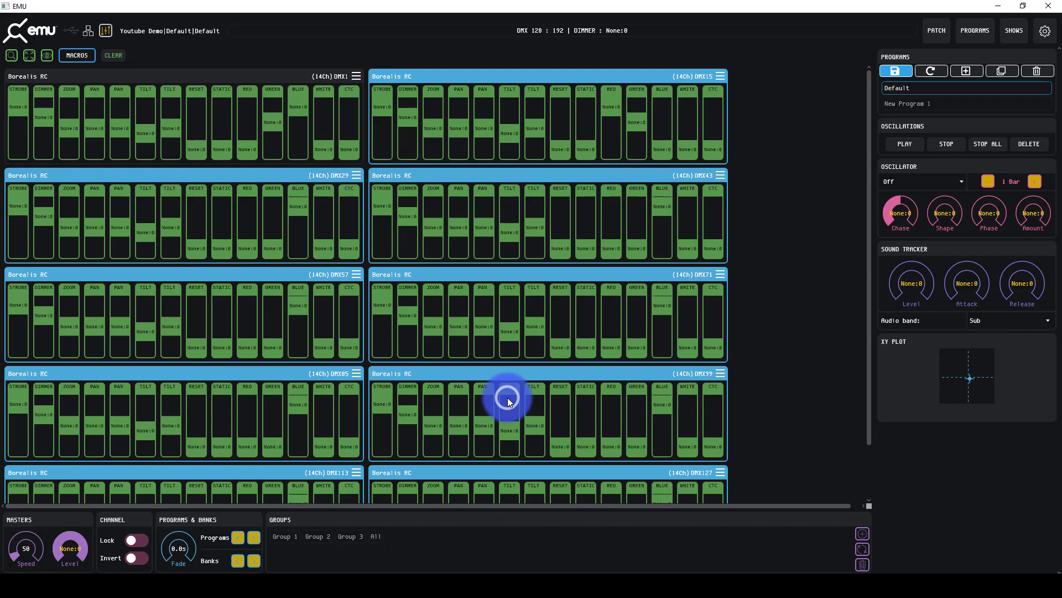
# - Map the dimmer faders of the fixtures at DMX1, DMX15 and DMX43 to MIDI NoteOn 10, and also map the DMX29 dimmer to a MIDI note
pyautogui.rightClick(51, 113)
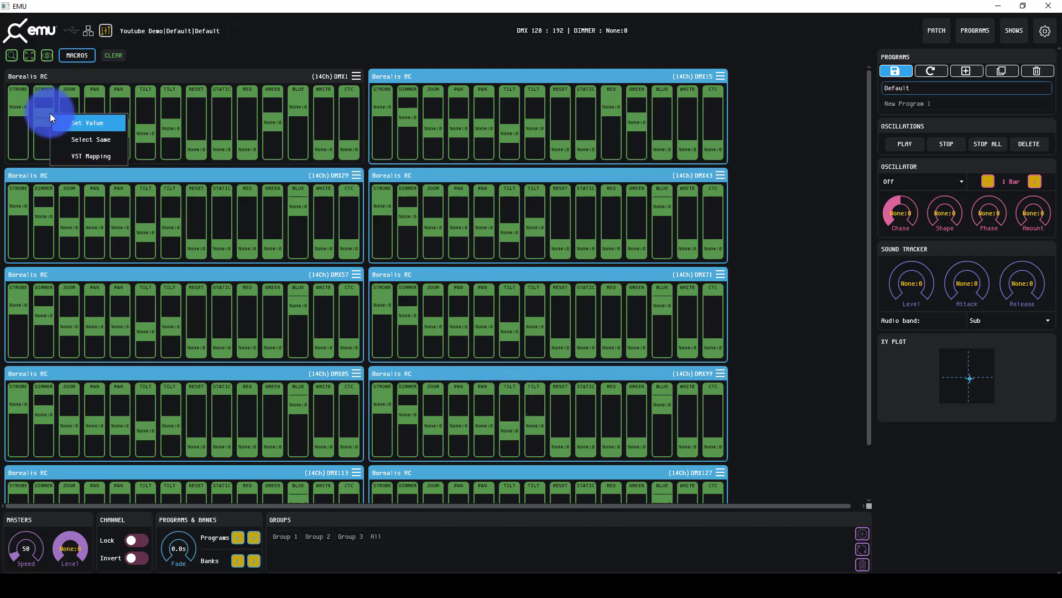
pyautogui.doubleClick(45, 114)
pyautogui.click(554, 312)
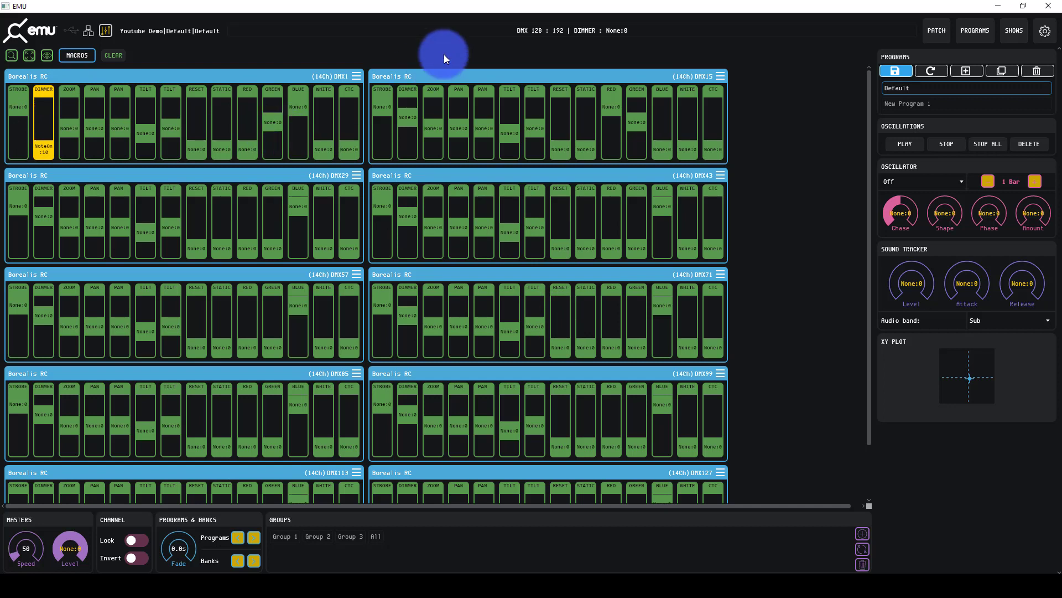
pyautogui.click(407, 91)
pyautogui.click(405, 186)
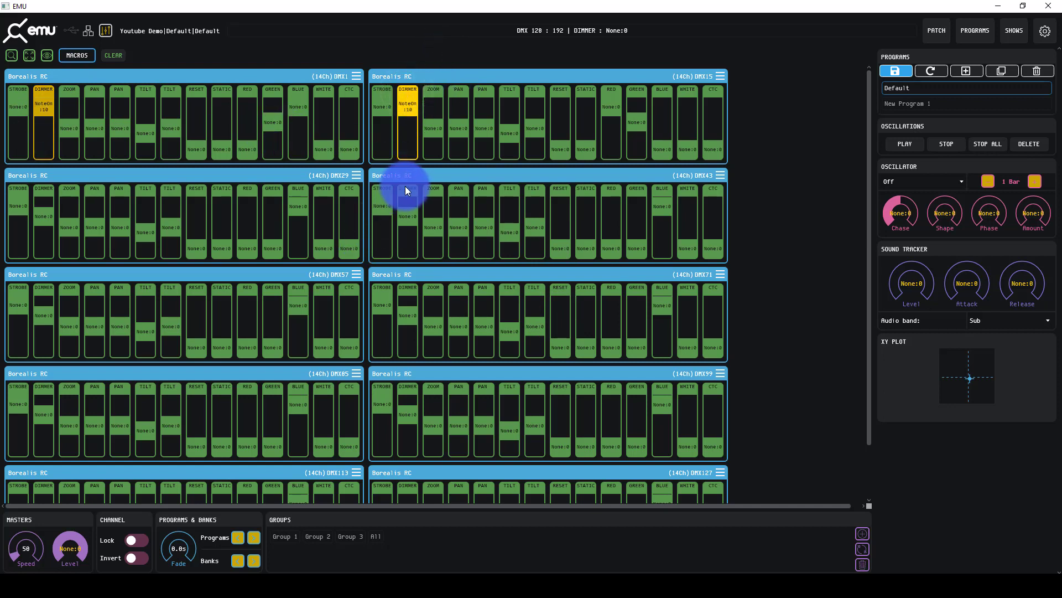
pyautogui.click(42, 192)
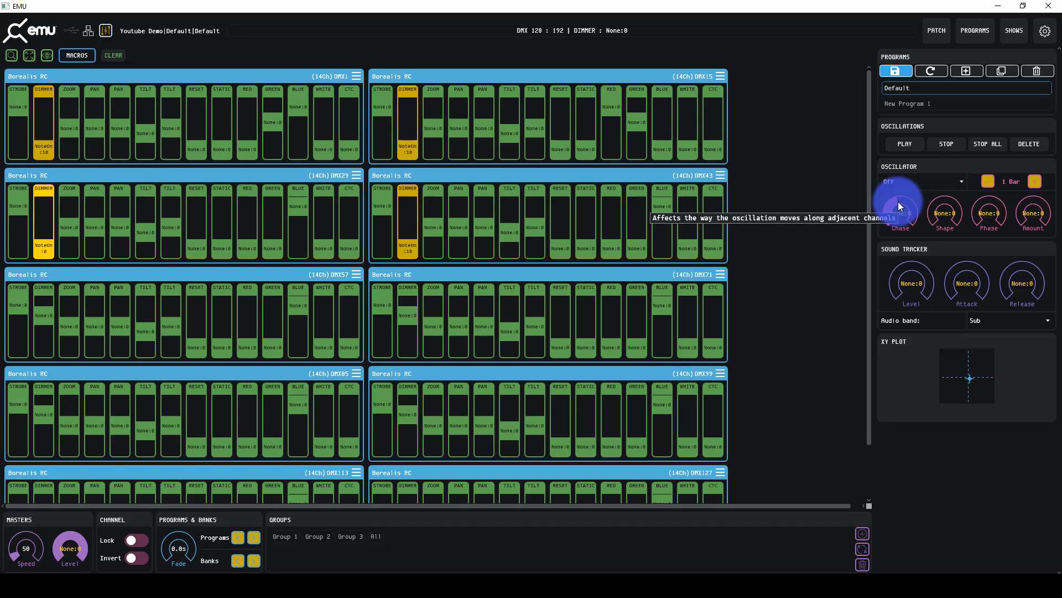
# - Map the oscillator's Chase control to MIDI NoteOn 13 and its Shape control to NoteOn 14
pyautogui.moveTo(899, 206); pyautogui.dragTo(912, 220)
pyautogui.click(944, 215)
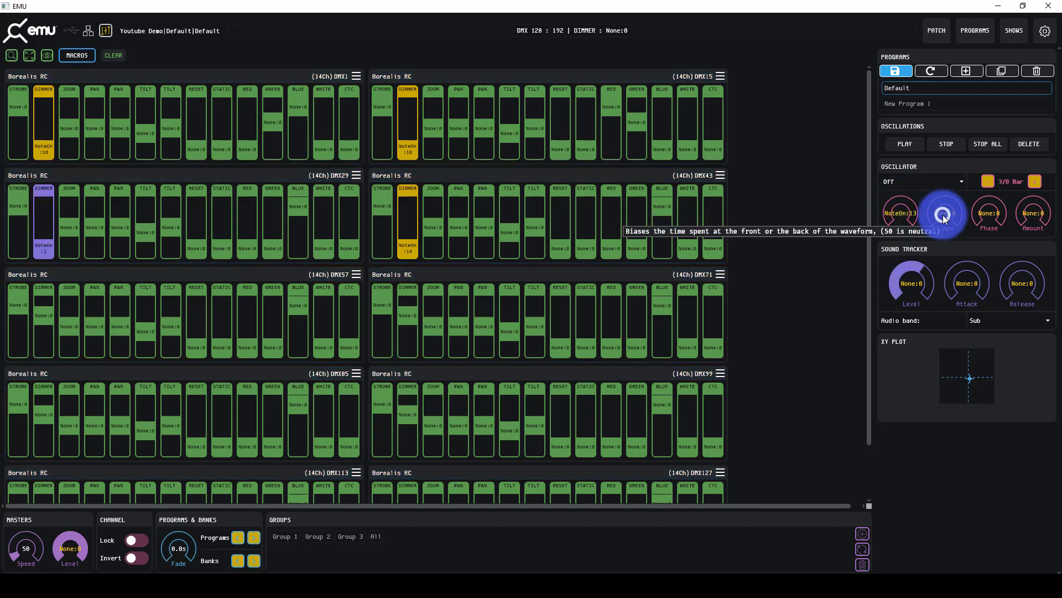
pyautogui.click(944, 215)
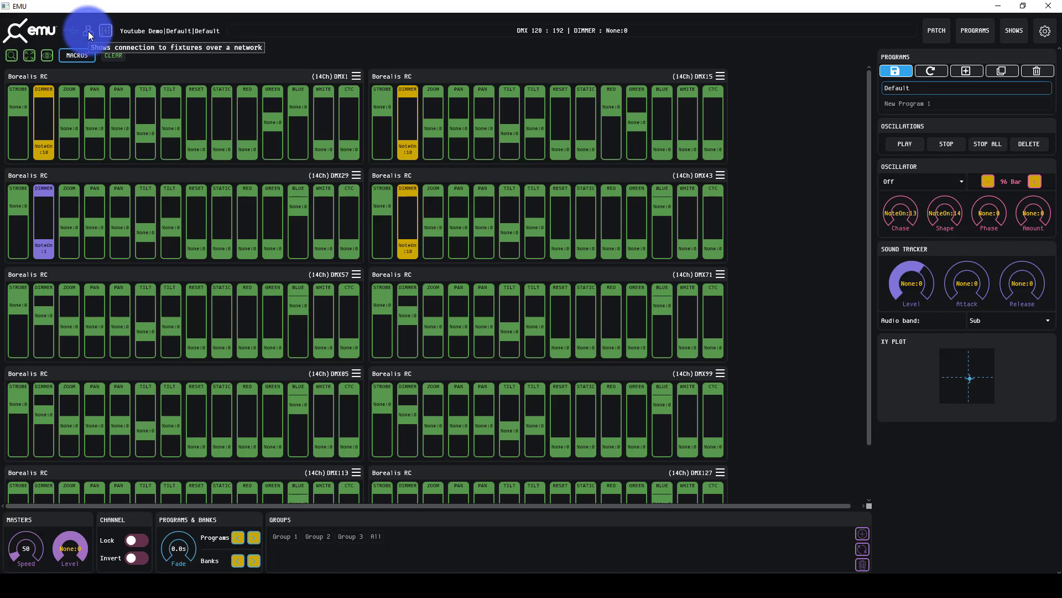
# - Examine the Art-Net output settings, including each device's enabled state, output method and output universe
pyautogui.click(1045, 33)
pyautogui.click(360, 155)
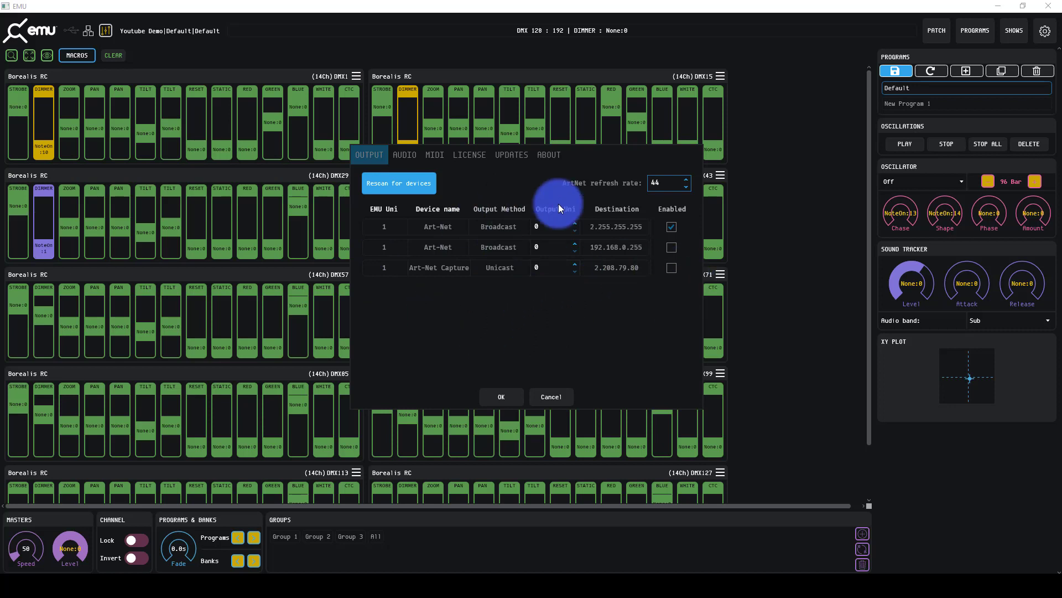
pyautogui.click(673, 226)
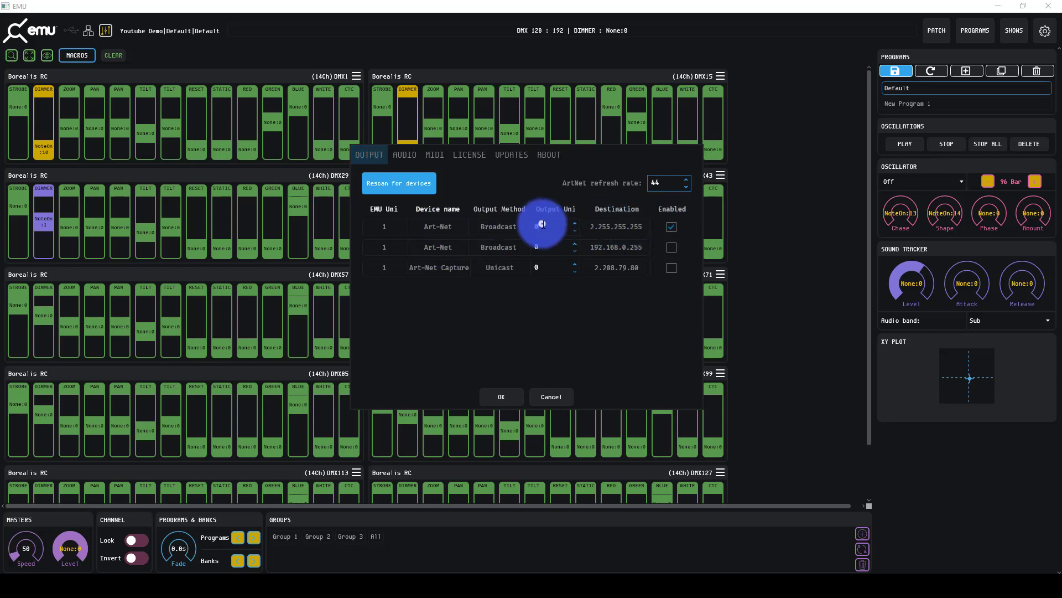
pyautogui.click(574, 226)
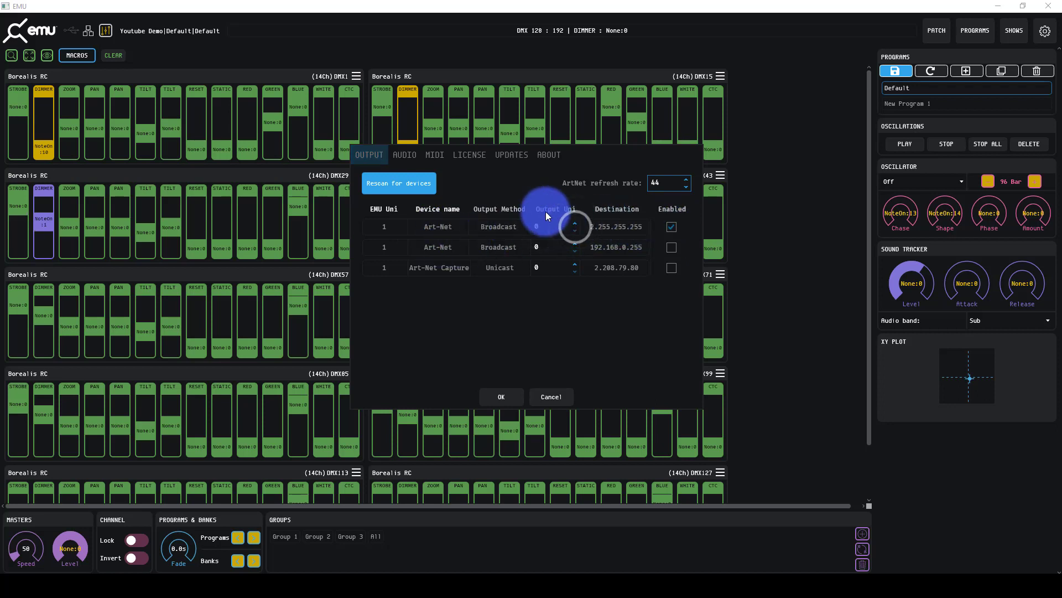
pyautogui.click(517, 206)
pyautogui.click(544, 208)
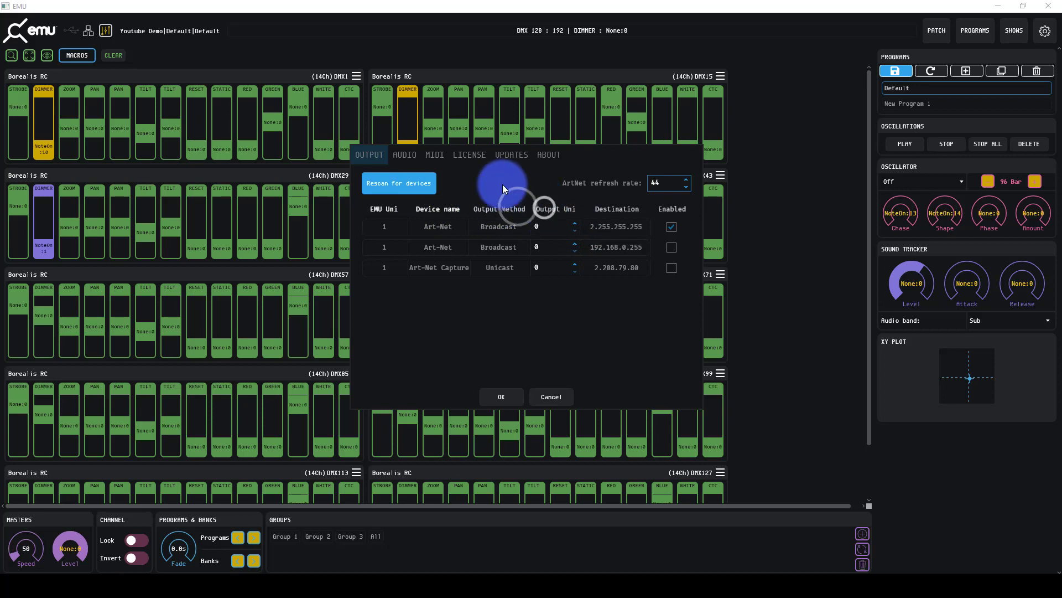
# - Examine the audio input settings, including the level sliders and the frequency ranges of the Sub, Low, Mid and Hi bands
pyautogui.click(402, 158)
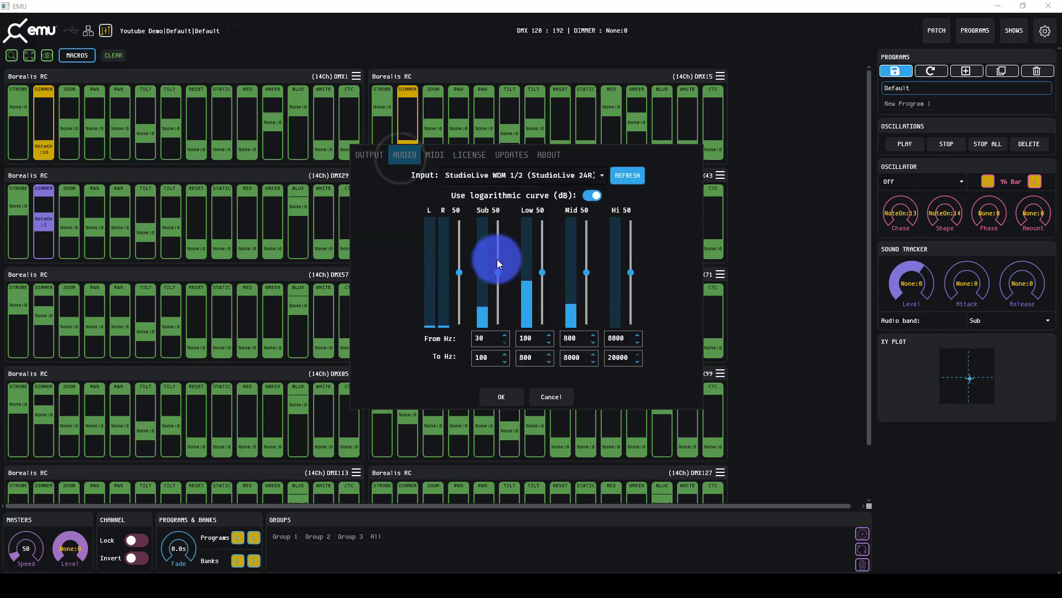
pyautogui.click(457, 269)
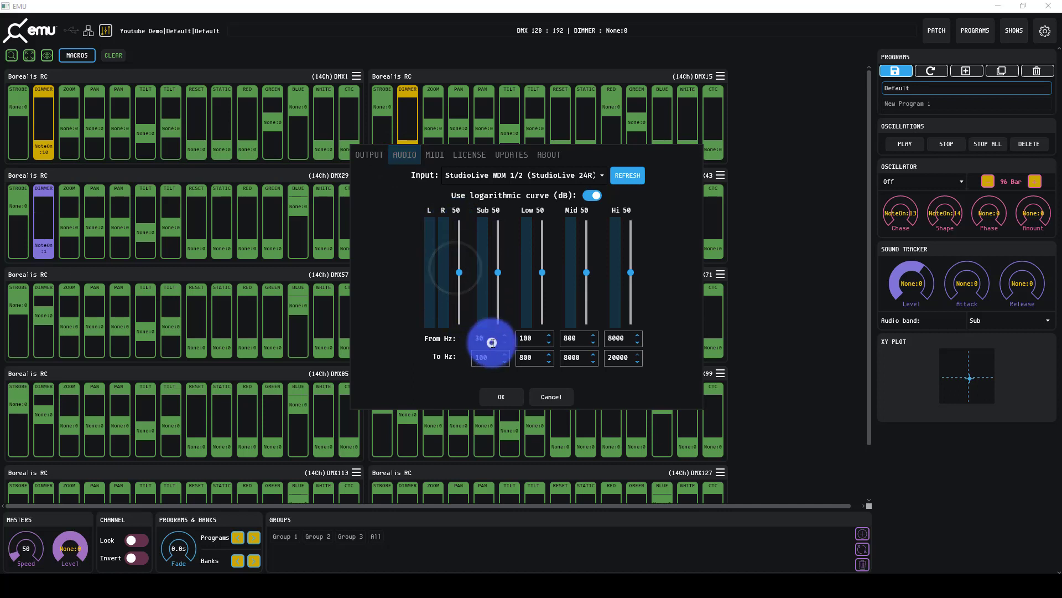
pyautogui.moveTo(492, 343); pyautogui.dragTo(446, 339)
pyautogui.click(594, 342)
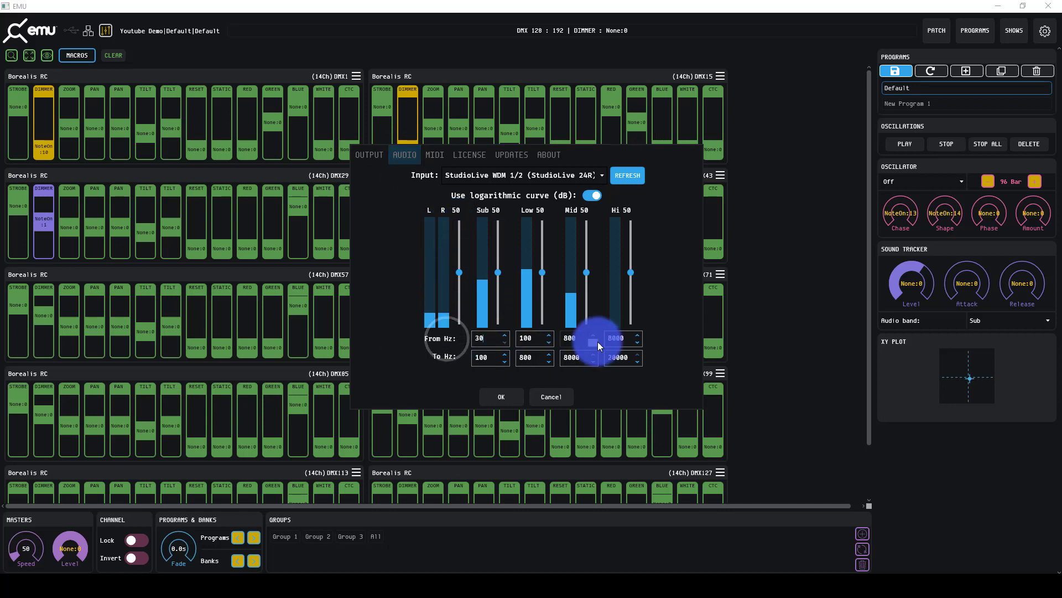
pyautogui.moveTo(599, 344); pyautogui.dragTo(486, 187)
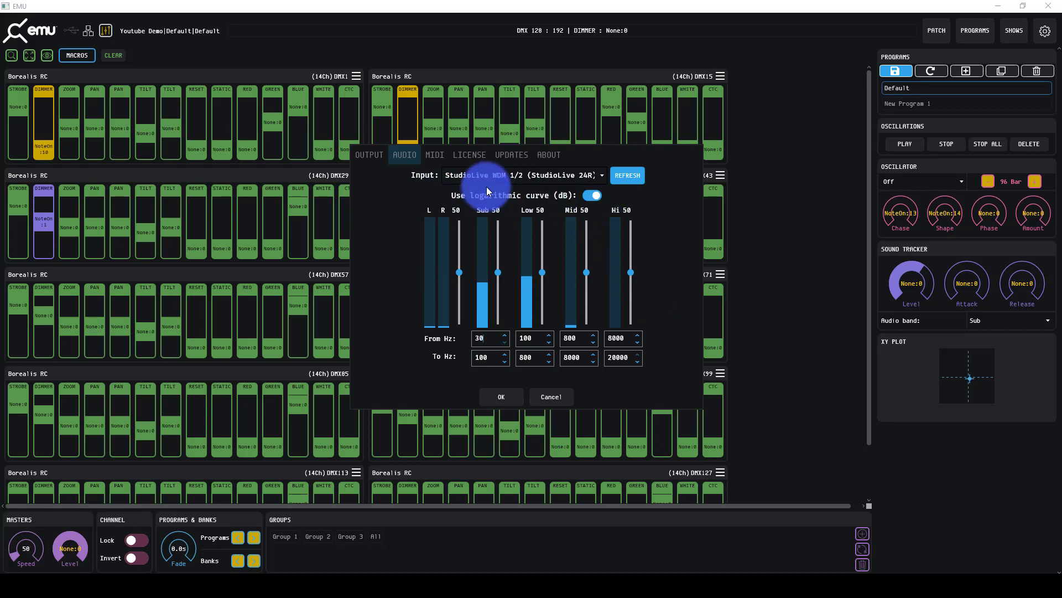
# - Switch the MIDI port to DESKTOP-31L9QUD 1 and back to MIDICRAFT Controller 0, and examine the MIDI channel setting
pyautogui.click(442, 157)
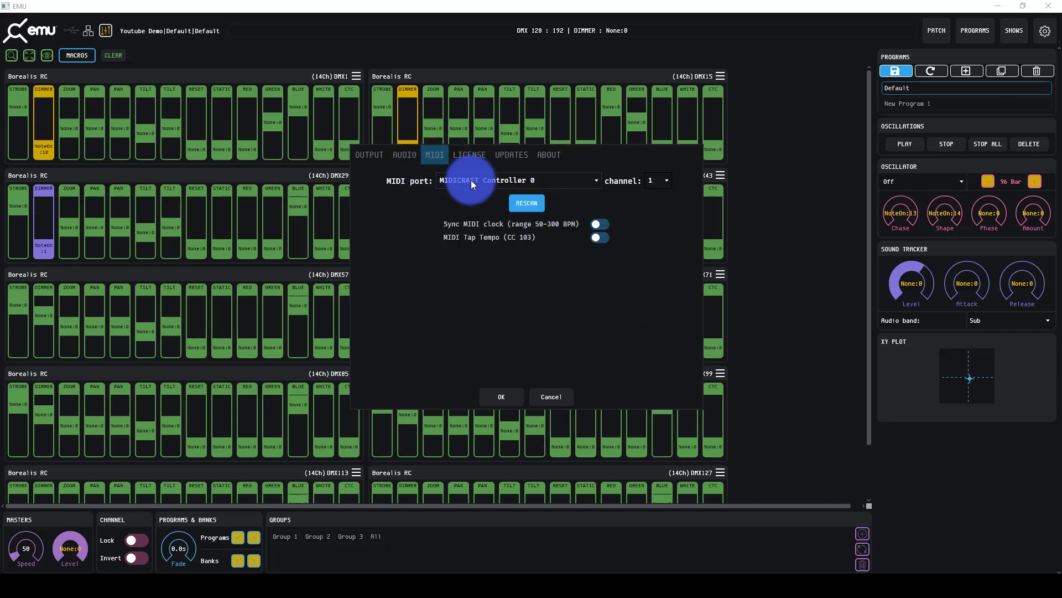
pyautogui.click(472, 180)
pyautogui.click(472, 179)
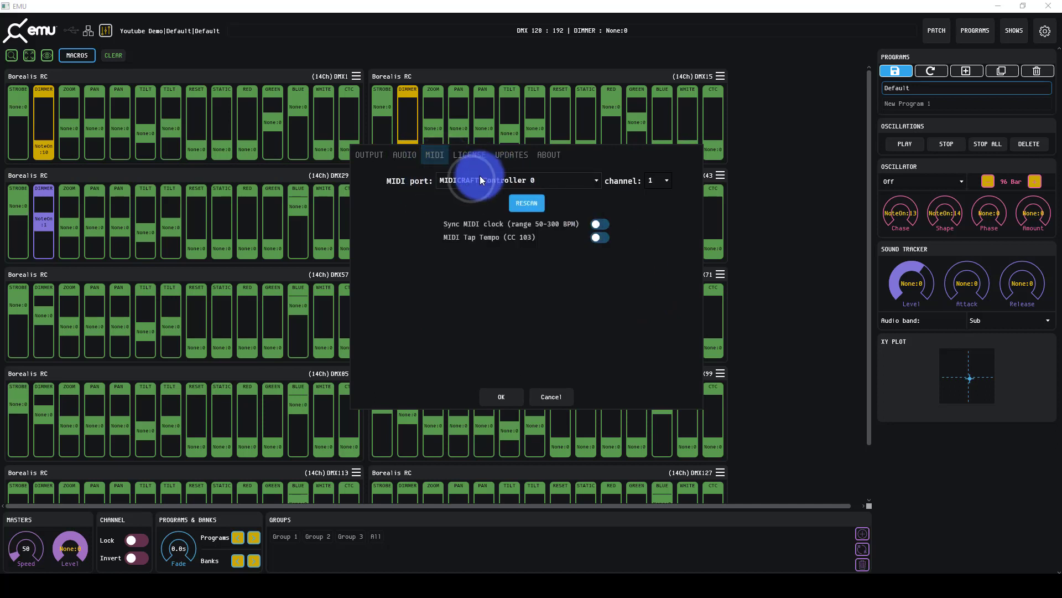
pyautogui.click(522, 179)
pyautogui.click(522, 180)
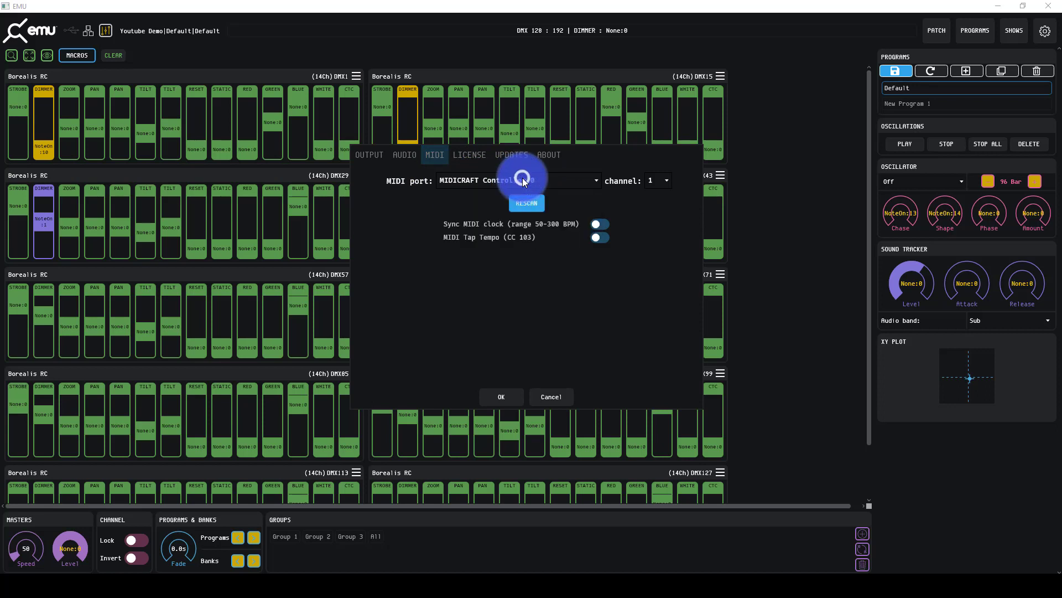
pyautogui.click(522, 178)
pyautogui.click(500, 227)
pyautogui.click(475, 183)
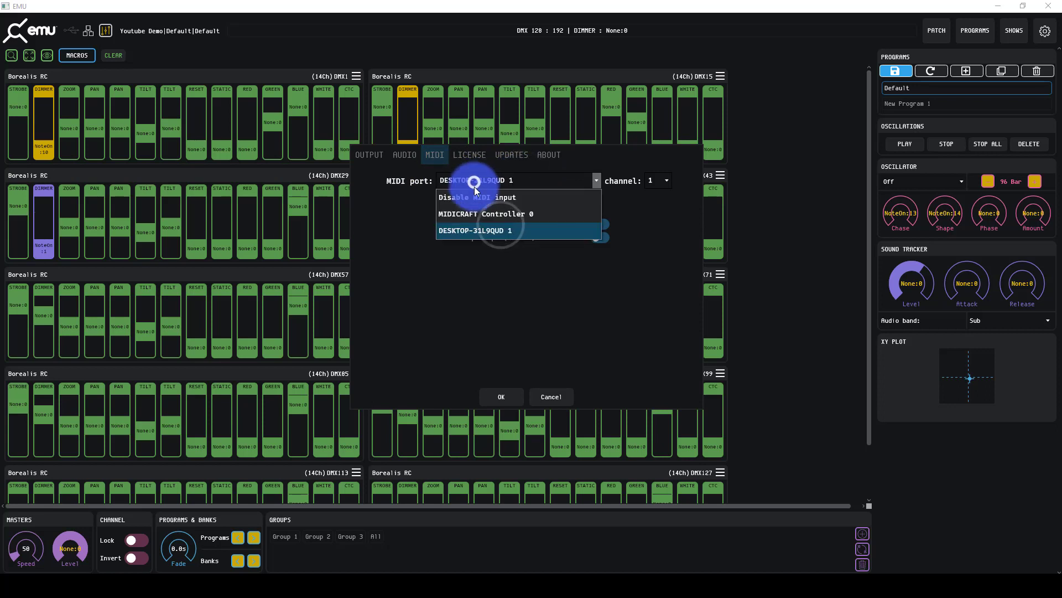
pyautogui.click(475, 213)
pyautogui.click(642, 180)
pyautogui.click(608, 179)
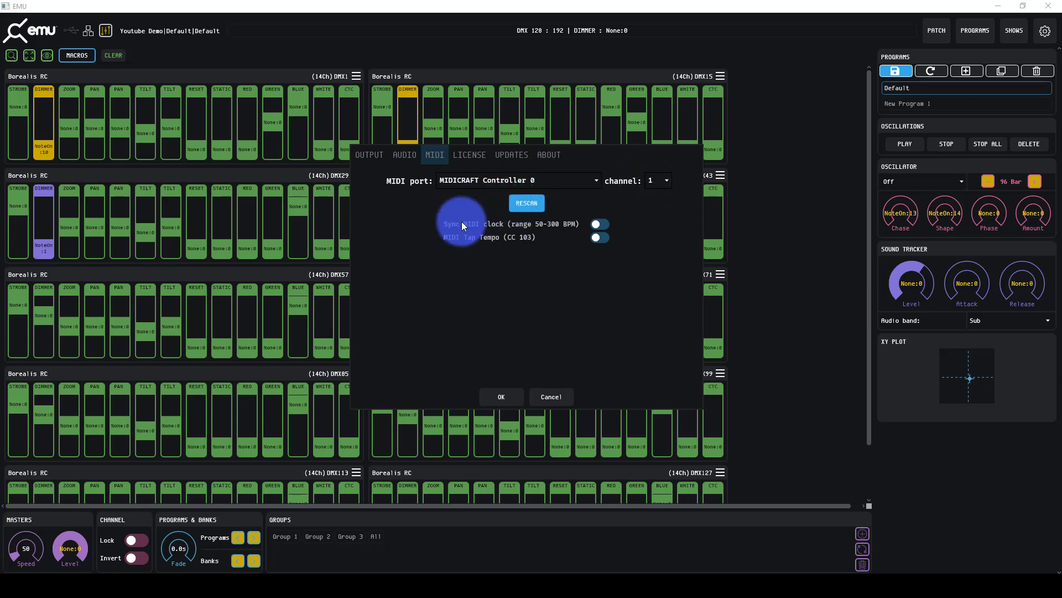
# - Examine the MIDI clock sync and MIDI Tap Tempo options, and review the license details and activation options
pyautogui.click(600, 225)
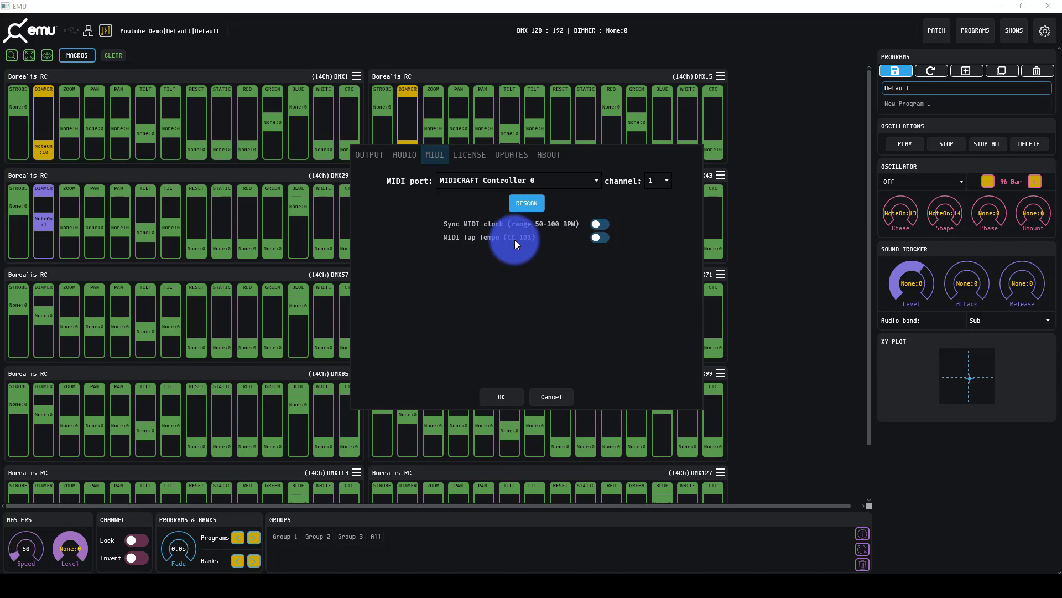
pyautogui.click(479, 164)
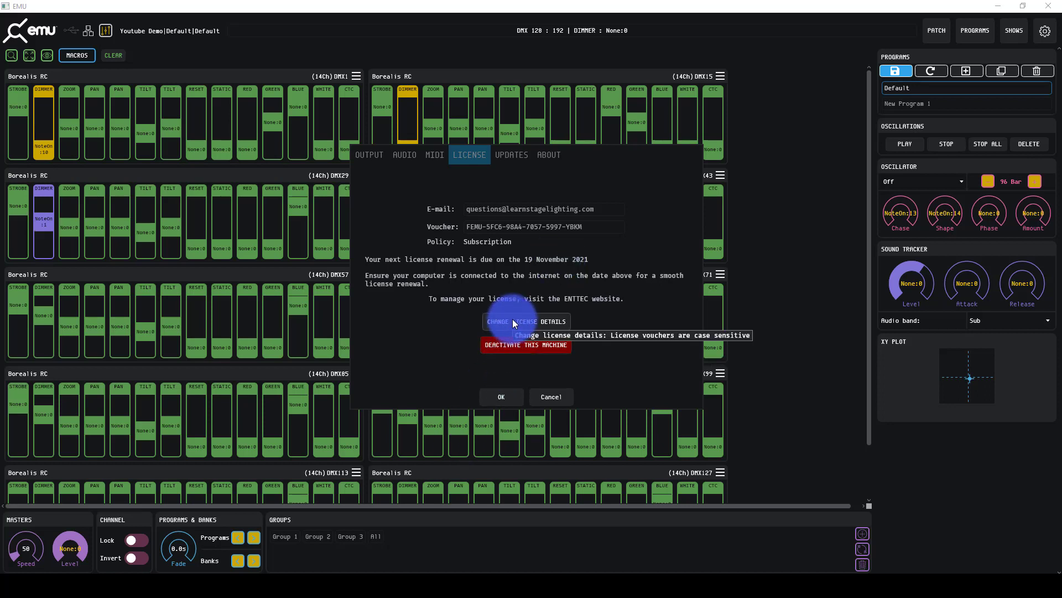
# - Check for database updates, review the available versions, and view the program's About information before closing the settings
pyautogui.click(513, 158)
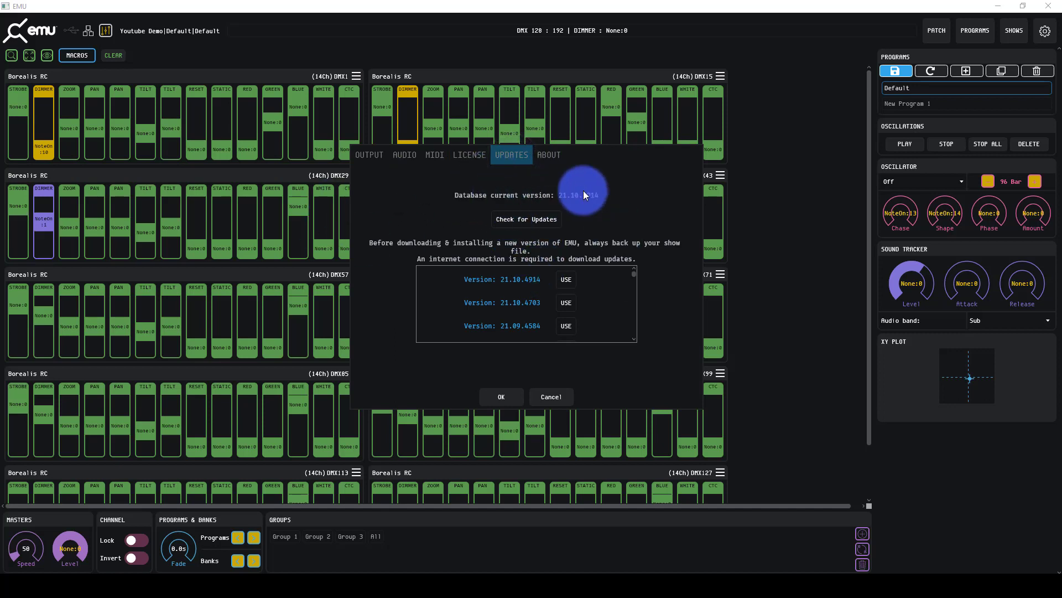
pyautogui.click(545, 218)
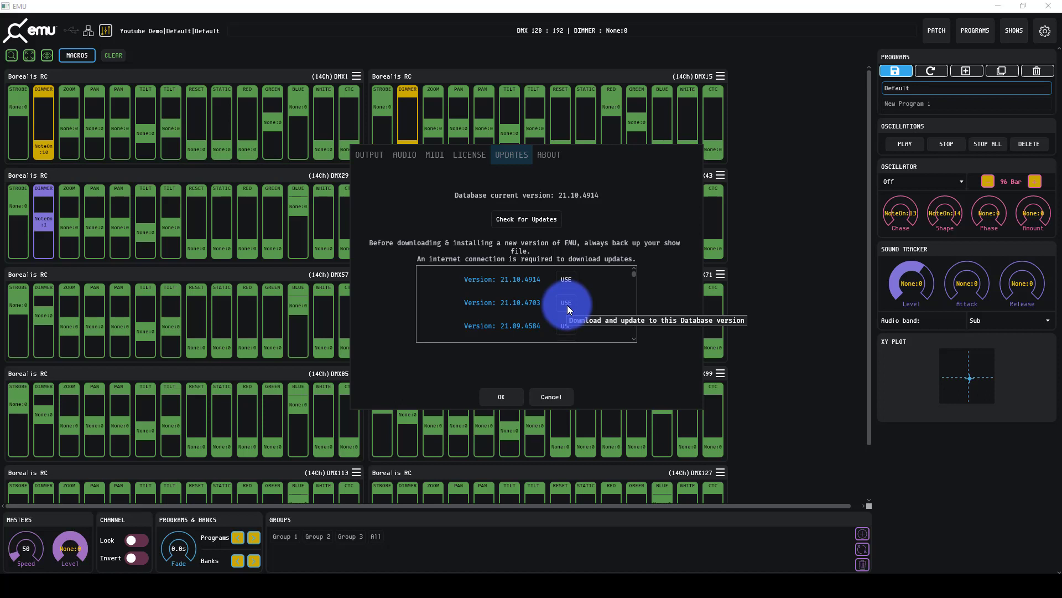
pyautogui.click(549, 161)
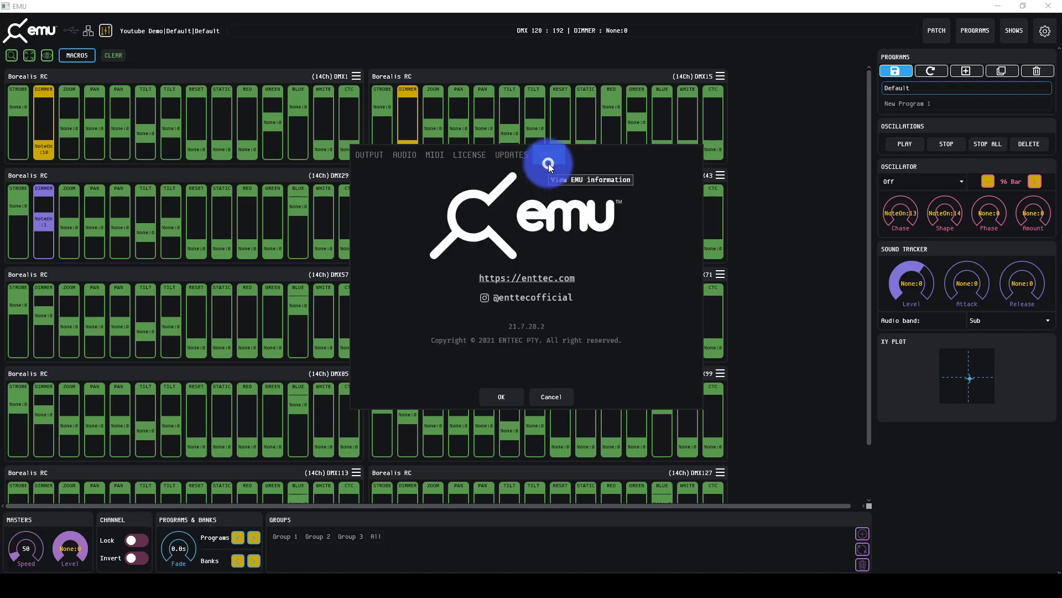
pyautogui.click(514, 399)
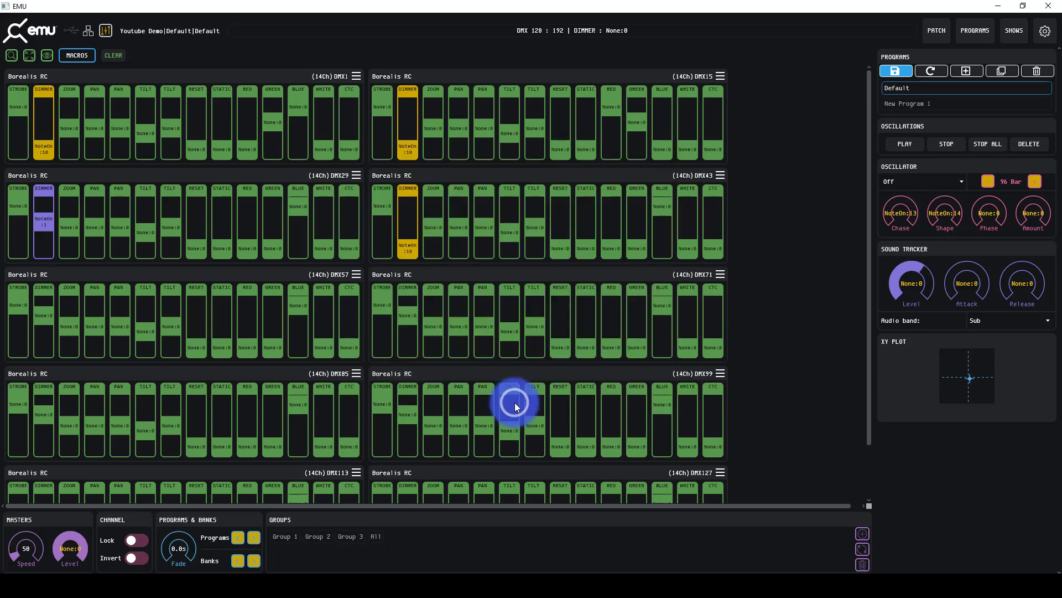
# - Reopen the settings, rescan for output devices, and accept the output settings
pyautogui.click(812, 63)
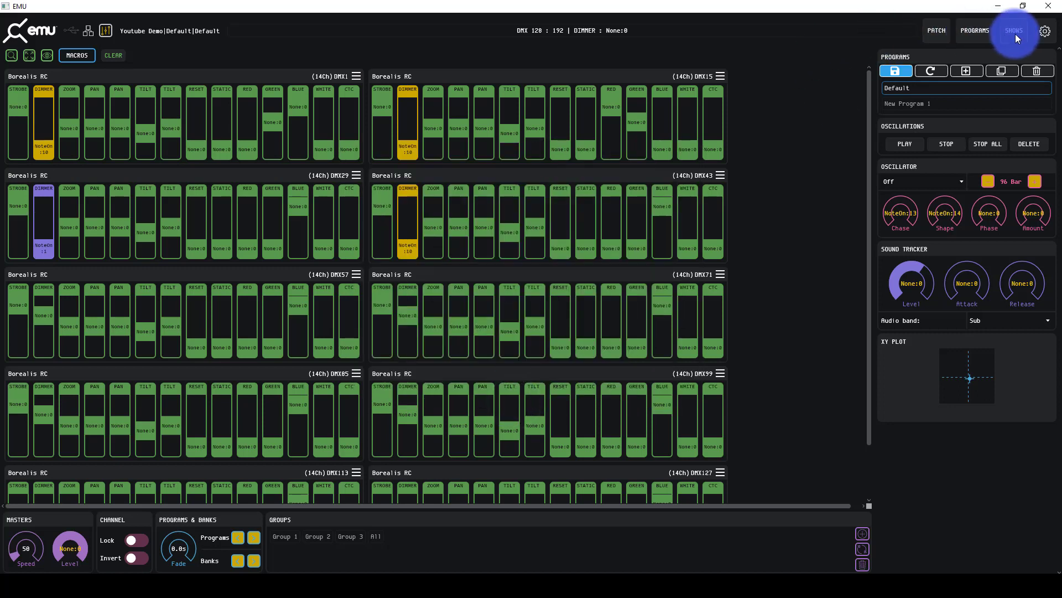
pyautogui.click(1038, 34)
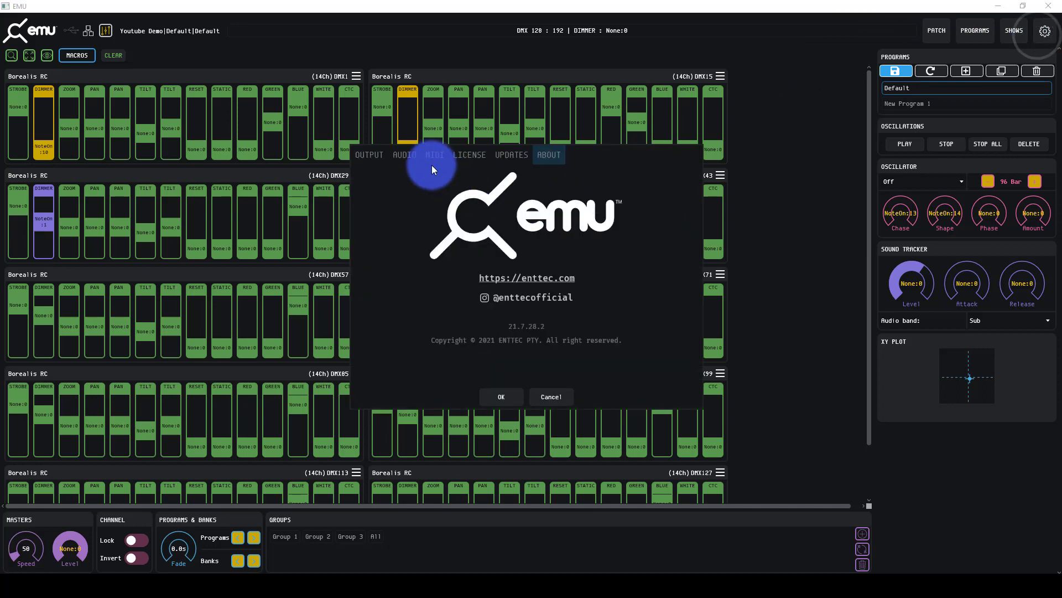
pyautogui.click(369, 156)
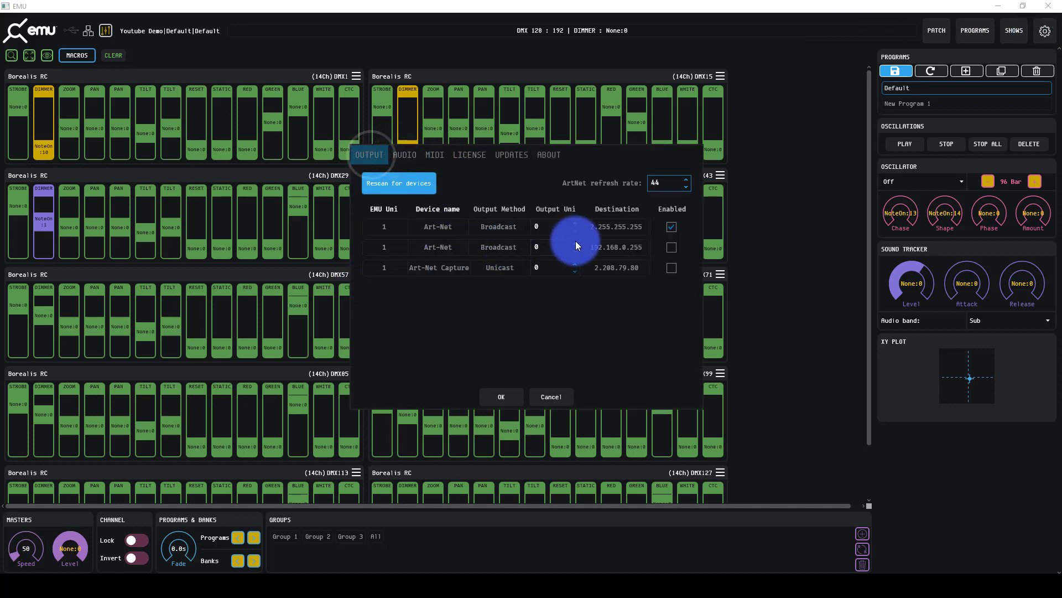
pyautogui.click(396, 185)
pyautogui.click(450, 262)
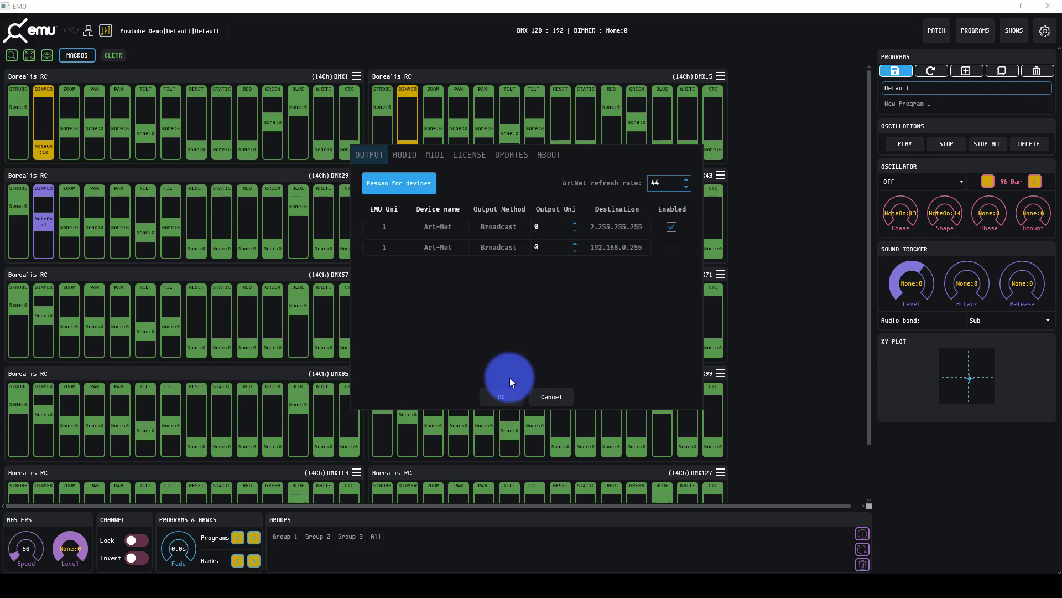
pyautogui.click(515, 391)
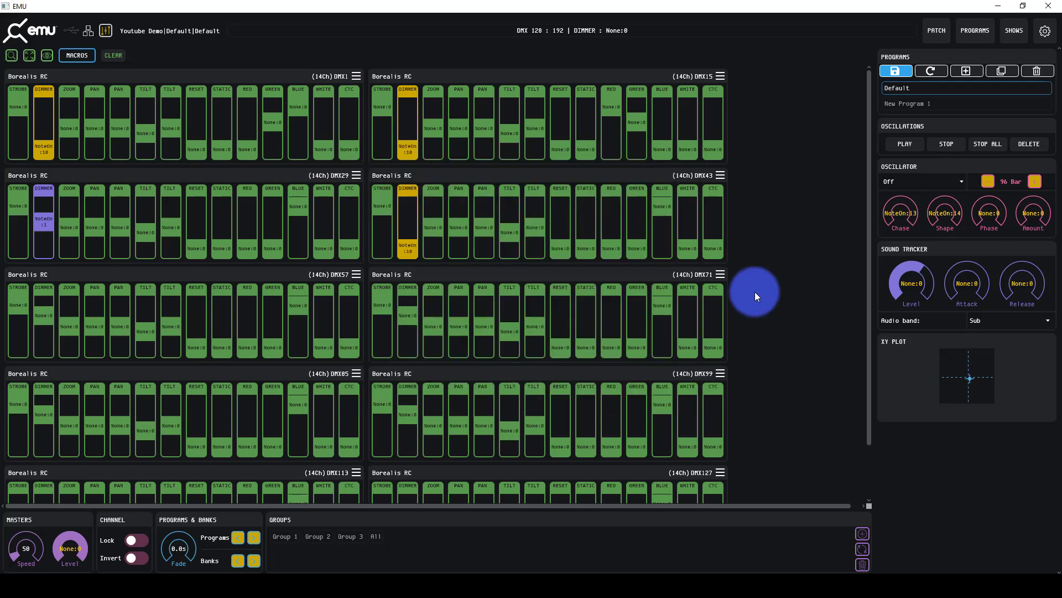
# - Turn off MIDI learn mode to return the faders and controls to normal operation
pyautogui.click(106, 32)
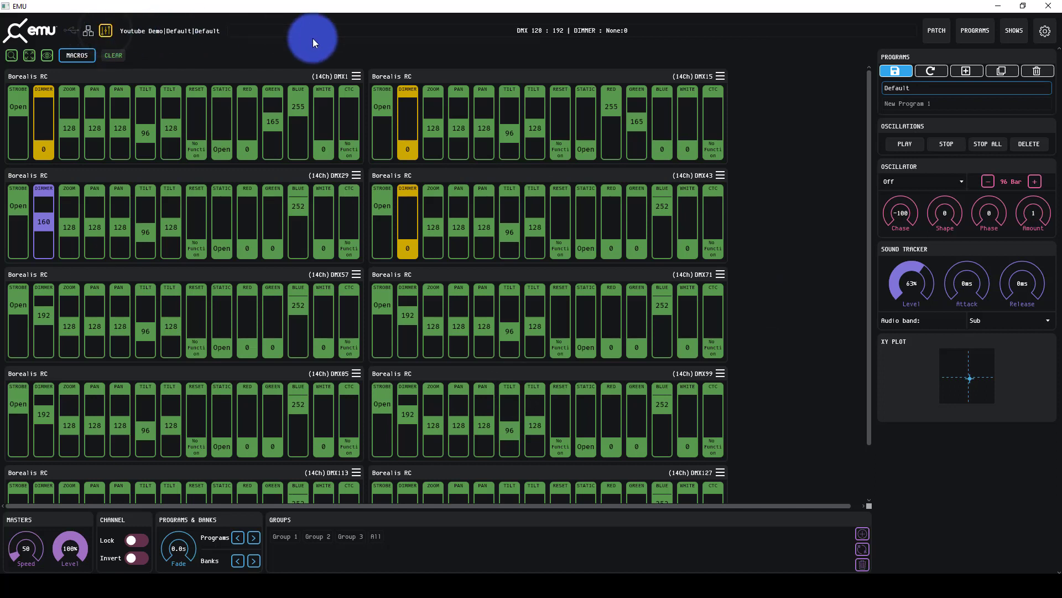